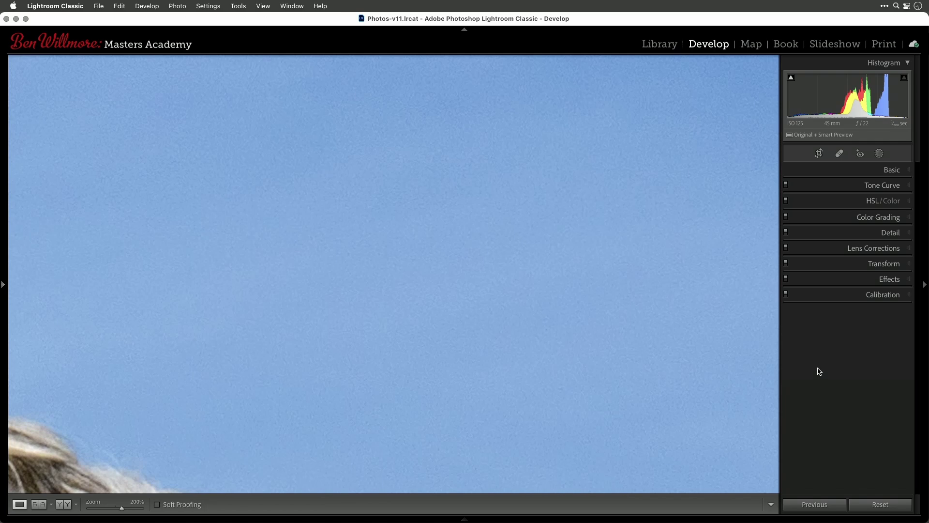
Step: Zoom back out to Fit to see the whole horse-and-carriage photo instead of the sky close-up
{"action": "left_click", "coordinate": [516, 251]}
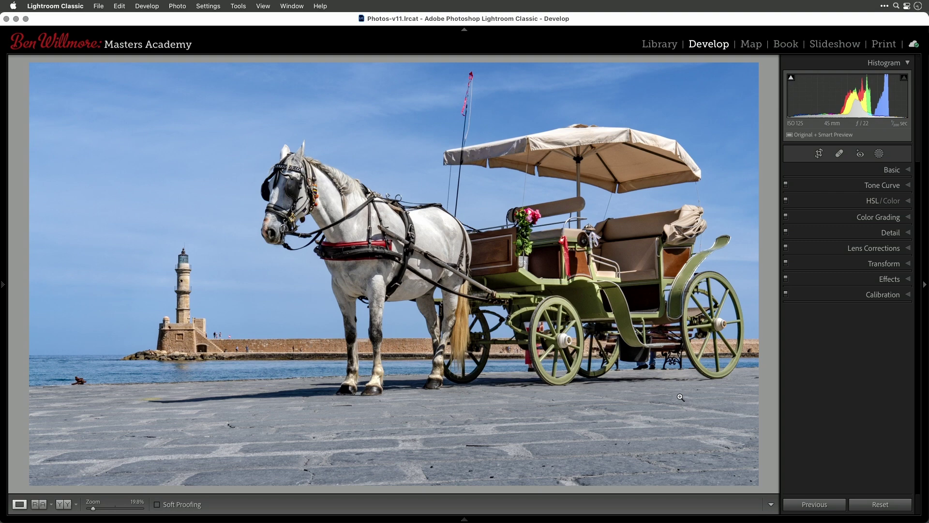
Step: Reset all Develop settings, clearing every adjustment and the crop from the photo
{"action": "left_click", "coordinate": [878, 507]}
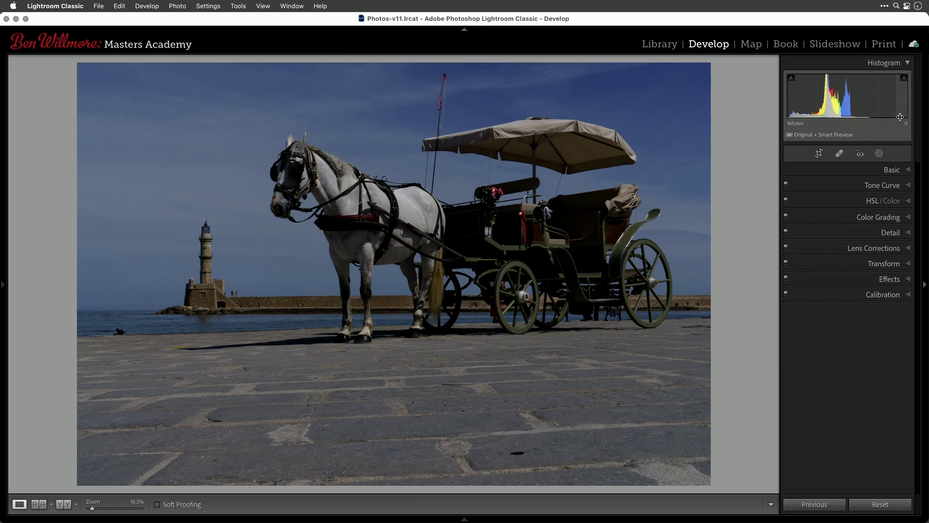
{"action": "mouse_move", "coordinate": [906, 133]}
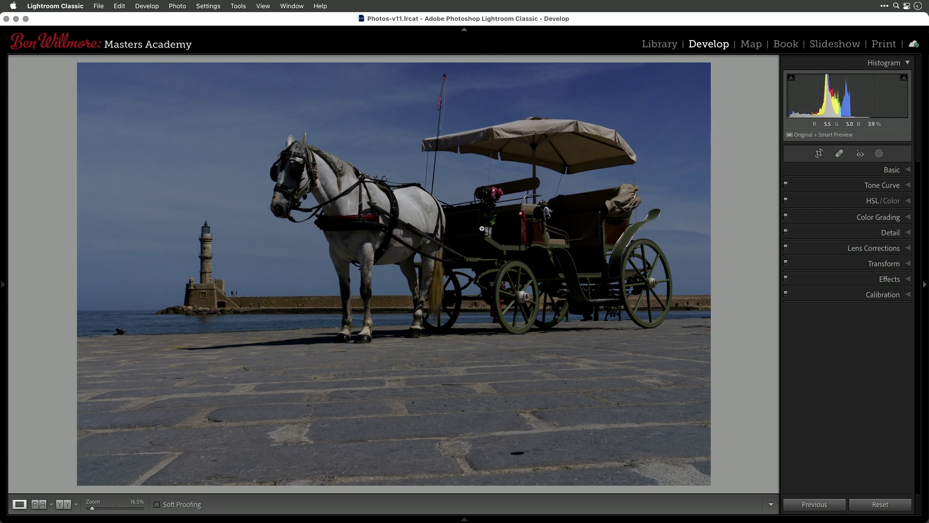
Step: Undo the Reset to restore the brightened, cropped edits, checking the carriage door at 200%
{"action": "key", "text": "super+z"}
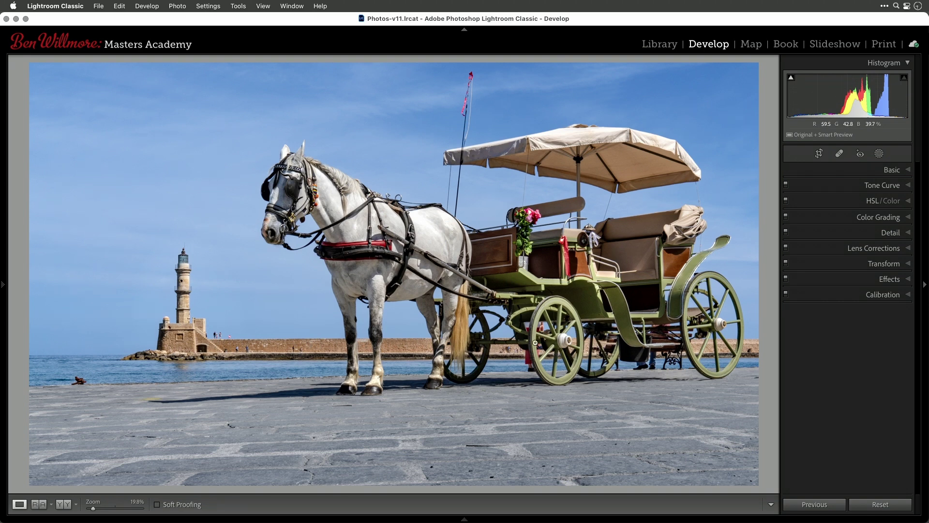
{"action": "left_click", "coordinate": [493, 254]}
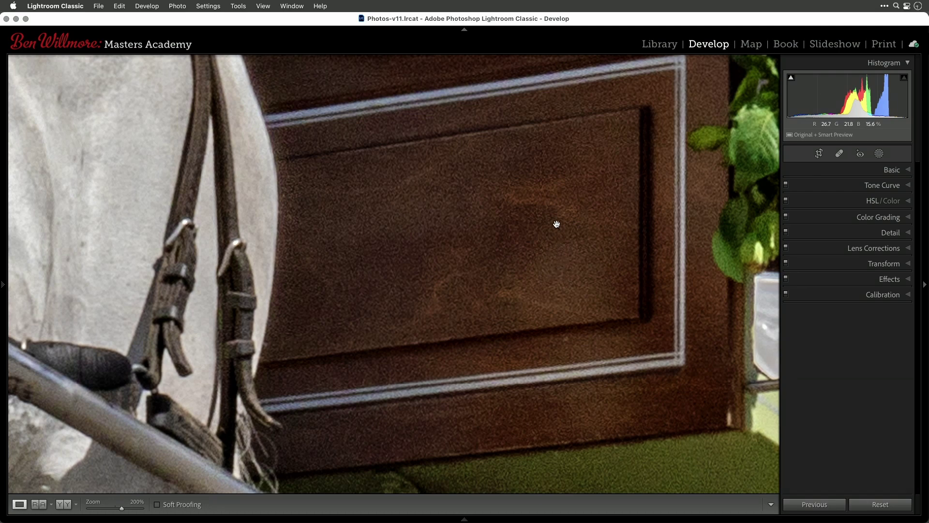
{"action": "left_click", "coordinate": [529, 249]}
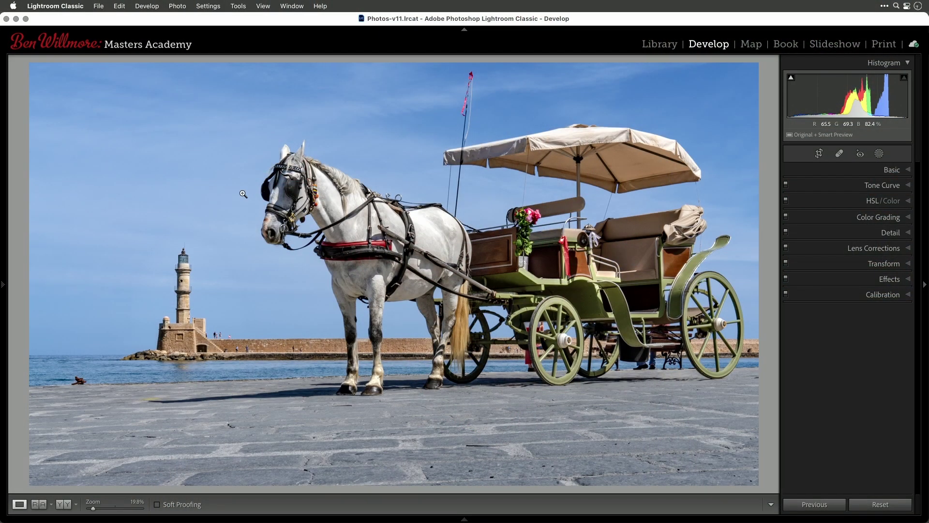
Step: Magnify and pan across the sky, expand the Detail panel, and return sharpening Masking to 0
{"action": "left_click", "coordinate": [394, 177]}
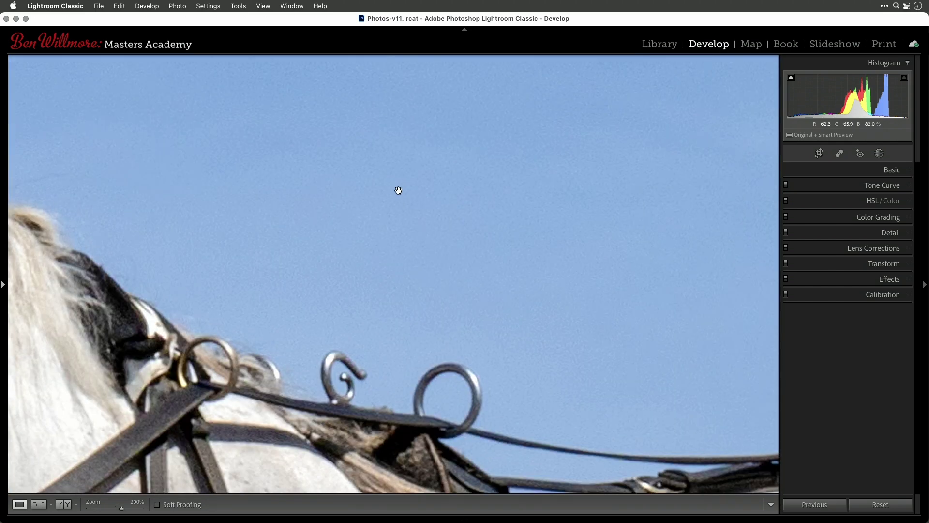
{"action": "left_click_drag", "start_coordinate": [378, 122], "coordinate": [280, 210]}
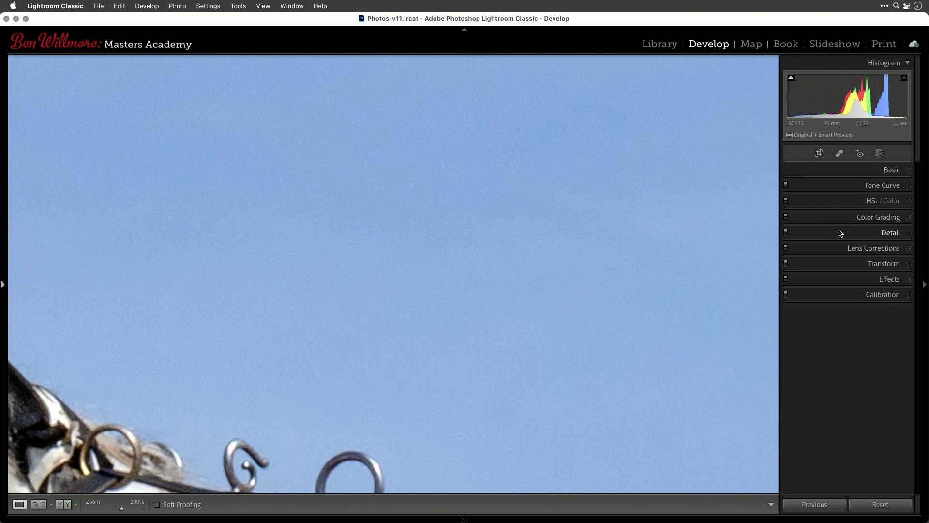
{"action": "left_click", "coordinate": [909, 236]}
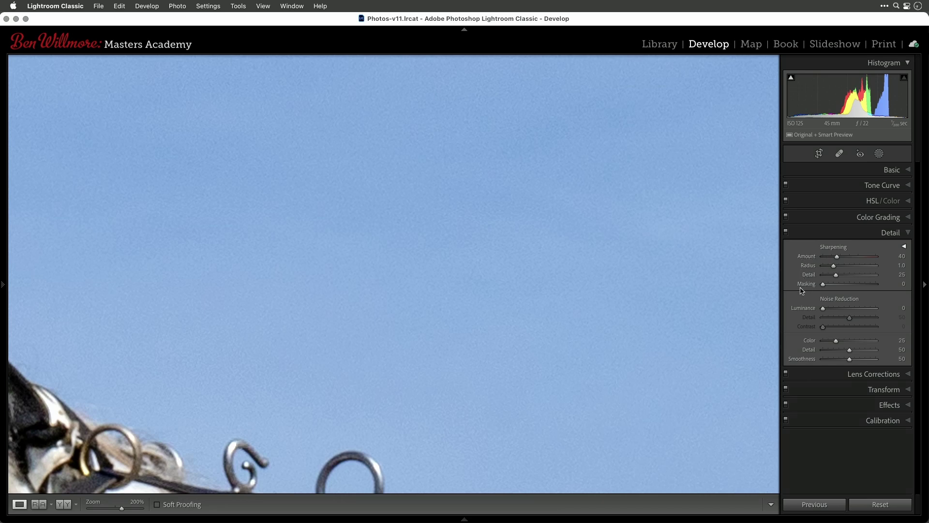
{"action": "left_click", "coordinate": [903, 282]}
{"action": "left_click", "coordinate": [822, 285]}
Step: Option-drag sharpening Masking to 8 while previewing the edge mask over the whole photo
{"action": "left_click", "coordinate": [423, 213]}
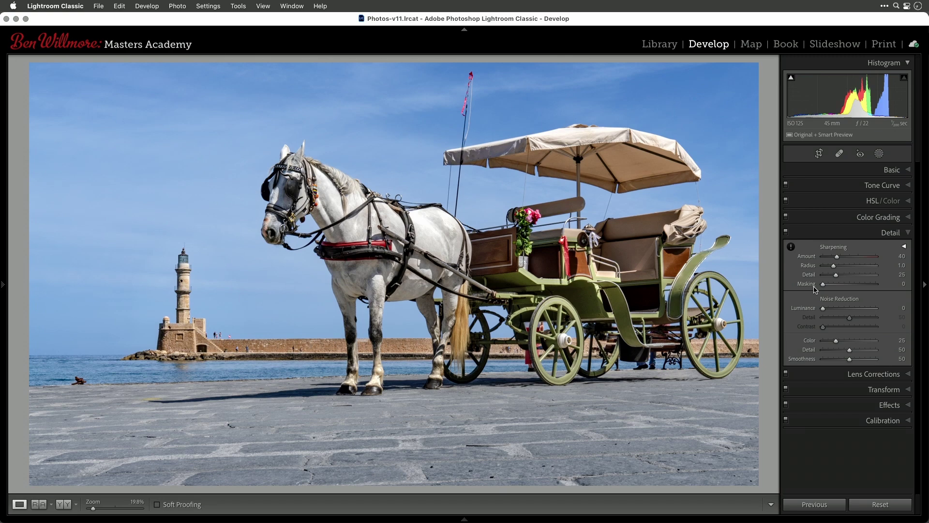
{"action": "key", "text": "alt"}
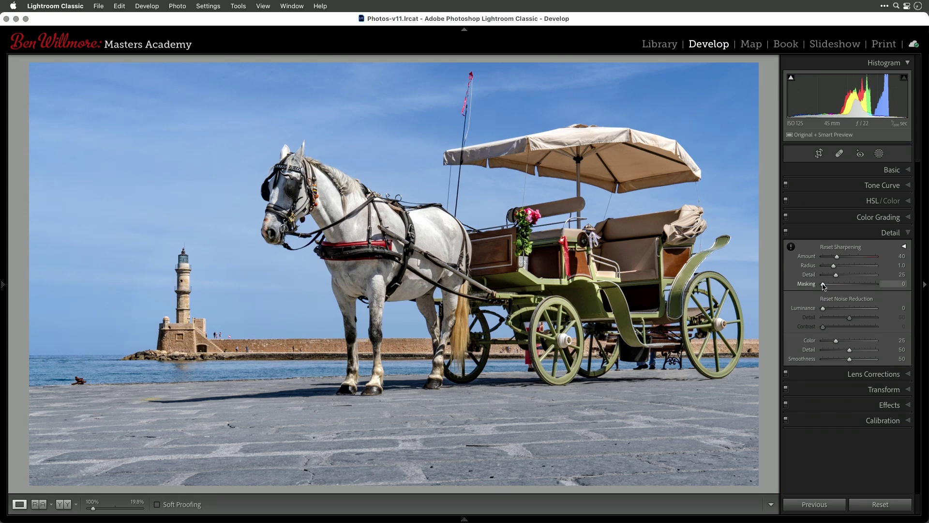
{"action": "left_click_drag", "start_coordinate": [824, 285], "coordinate": [824, 284]}
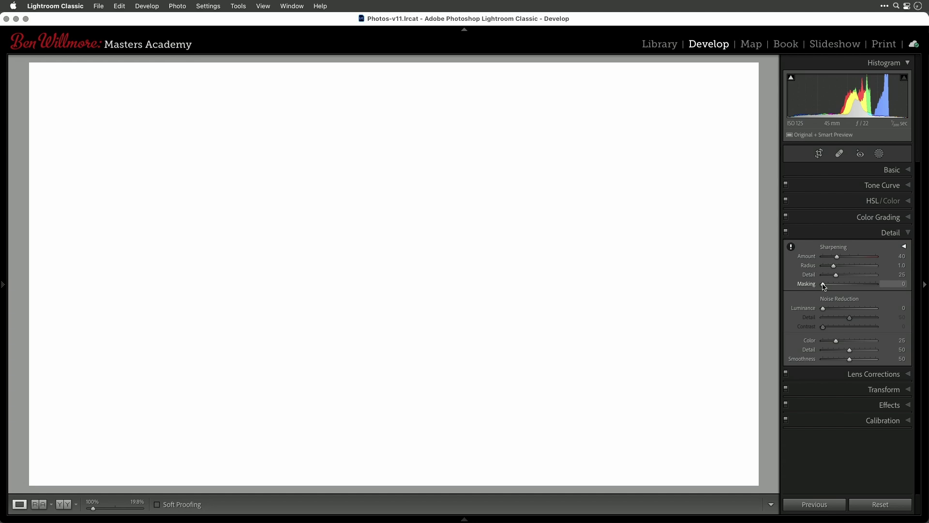
{"action": "left_click_drag", "start_coordinate": [824, 287], "coordinate": [829, 286]}
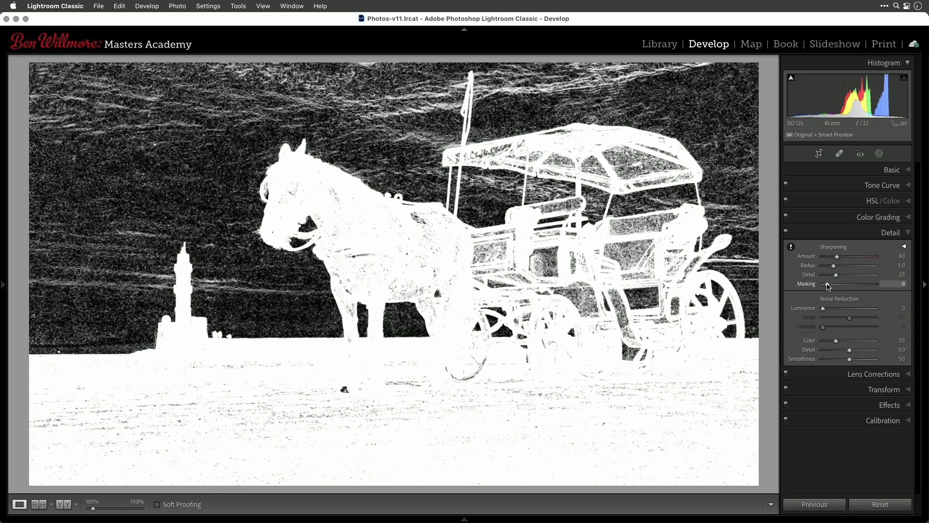
{"action": "left_click_drag", "start_coordinate": [827, 286], "coordinate": [827, 286]}
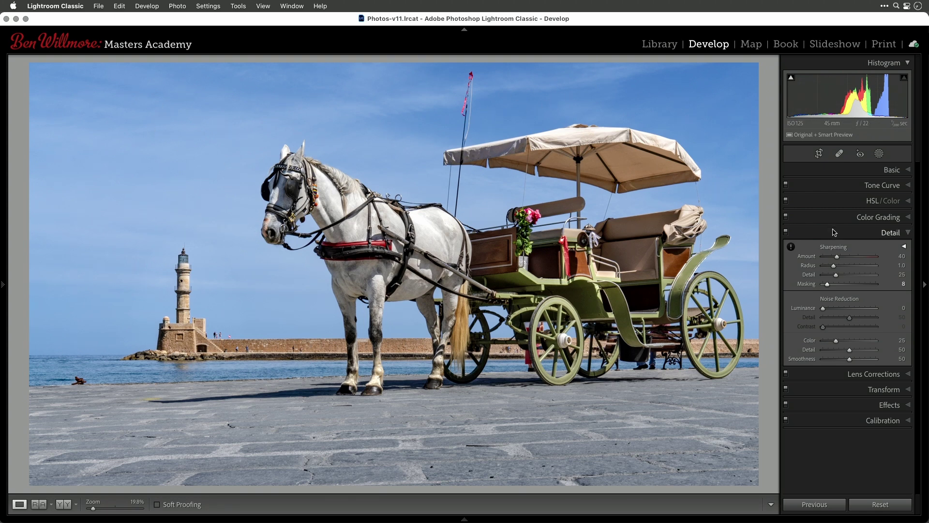
Step: Option-drag sharpening Masking up to 30 so the black-and-white preview excludes the flat sky
{"action": "key", "text": "alt"}
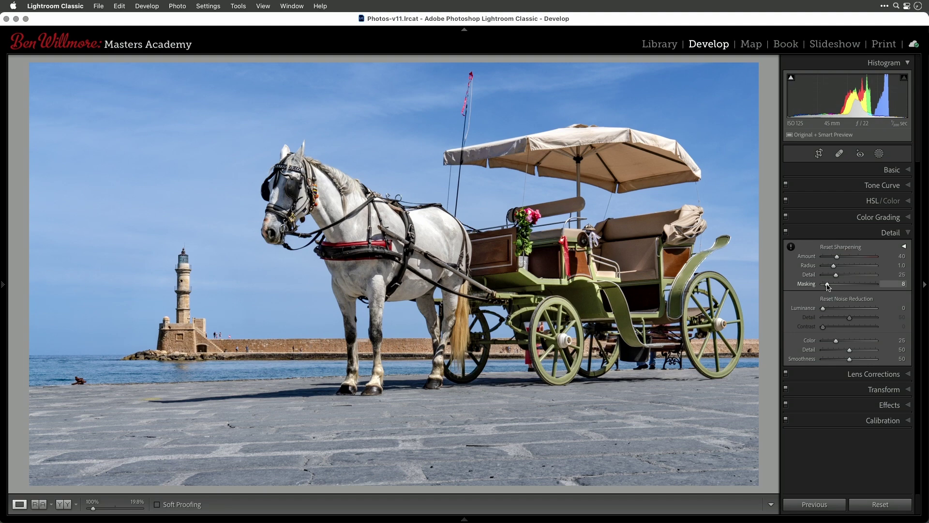
{"action": "left_click", "coordinate": [828, 285], "text": "alt"}
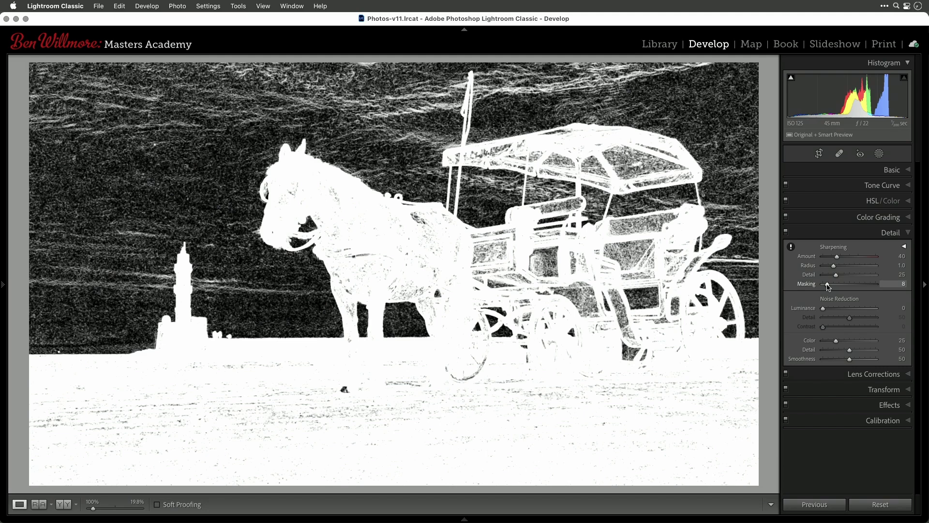
{"action": "left_click_drag", "start_coordinate": [828, 286], "coordinate": [837, 288]}
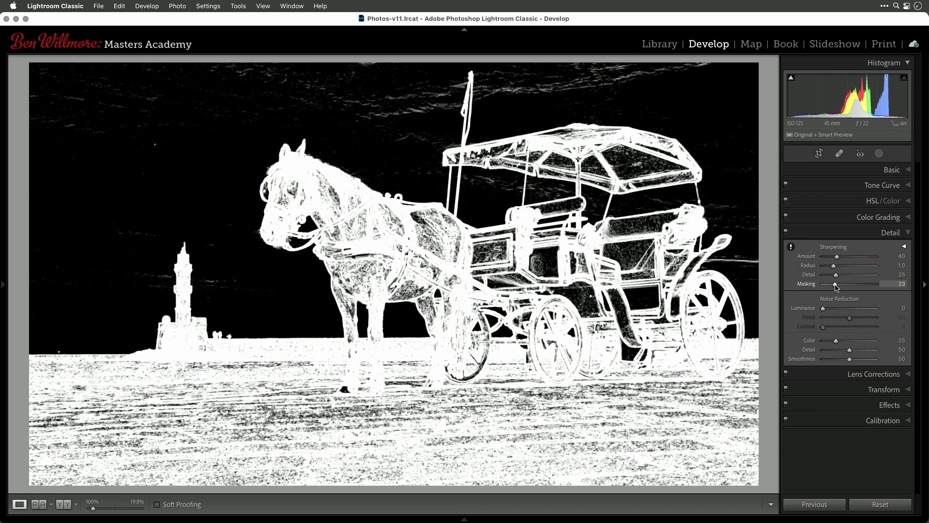
{"action": "mouse_move", "coordinate": [836, 287]}
{"action": "left_mouse_down"}
{"action": "mouse_move", "coordinate": [850, 287]}
{"action": "mouse_move", "coordinate": [839, 286]}
{"action": "left_mouse_up"}
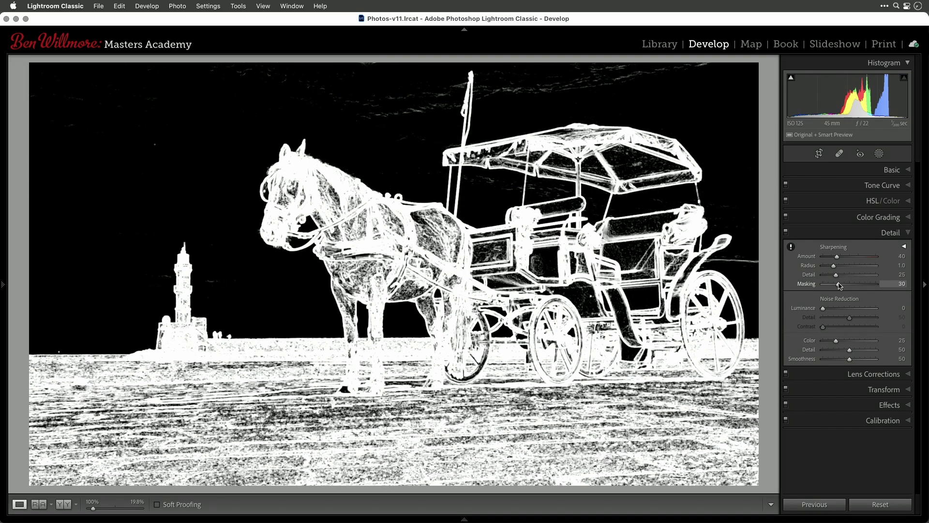
Step: Zoom to 1:1 on the sky and set Luminance noise reduction to 7
{"action": "left_click_drag", "start_coordinate": [840, 286], "coordinate": [840, 286]}
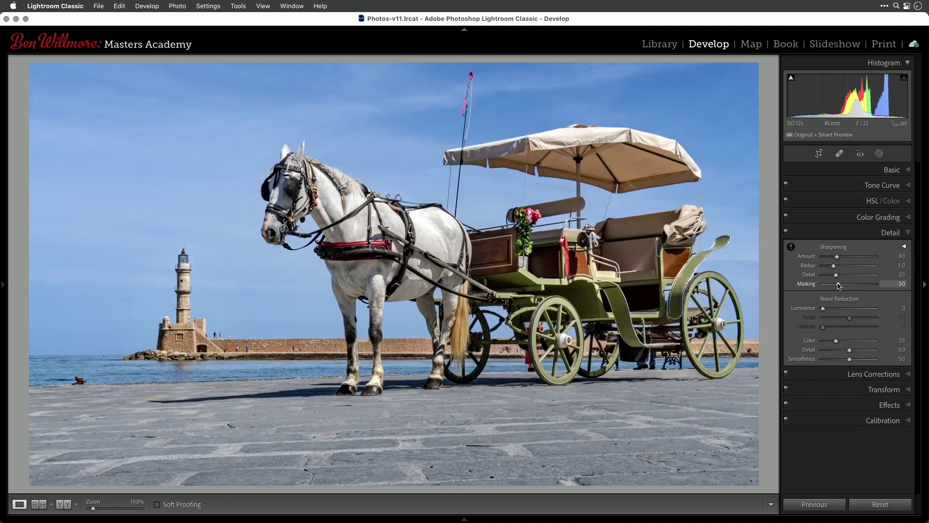
{"action": "left_click", "coordinate": [373, 132]}
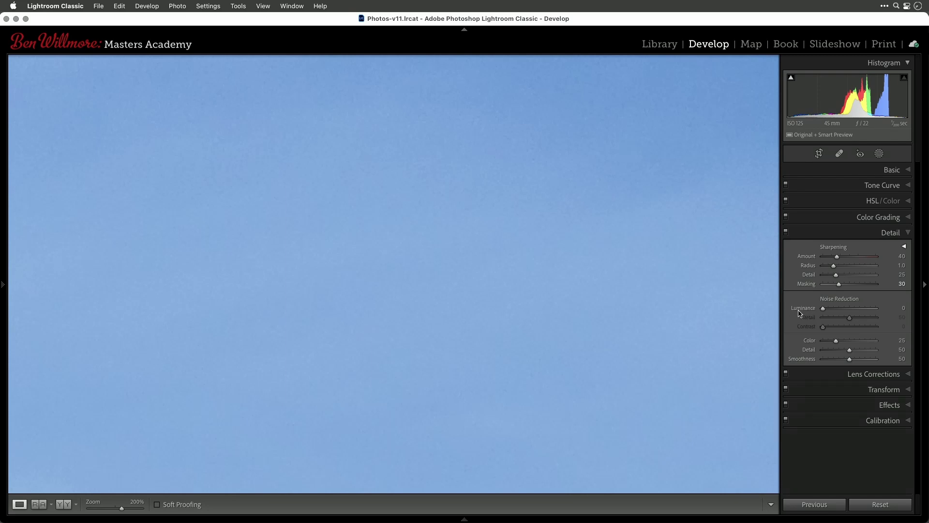
{"action": "left_click_drag", "start_coordinate": [822, 308], "coordinate": [828, 310]}
{"action": "left_click_drag", "start_coordinate": [829, 311], "coordinate": [829, 311]}
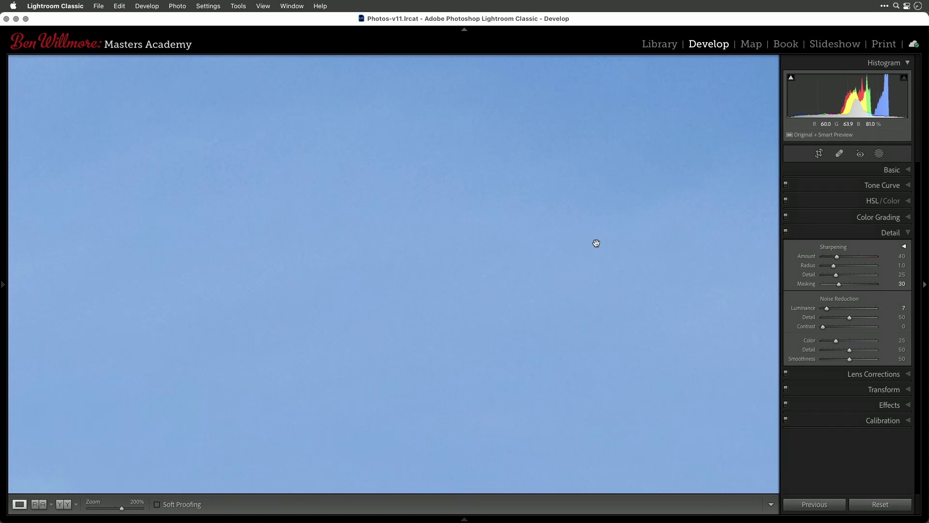
Step: Fit the whole photo in view and show the masking panel listing Masks 2 through 5
{"action": "left_click", "coordinate": [652, 255]}
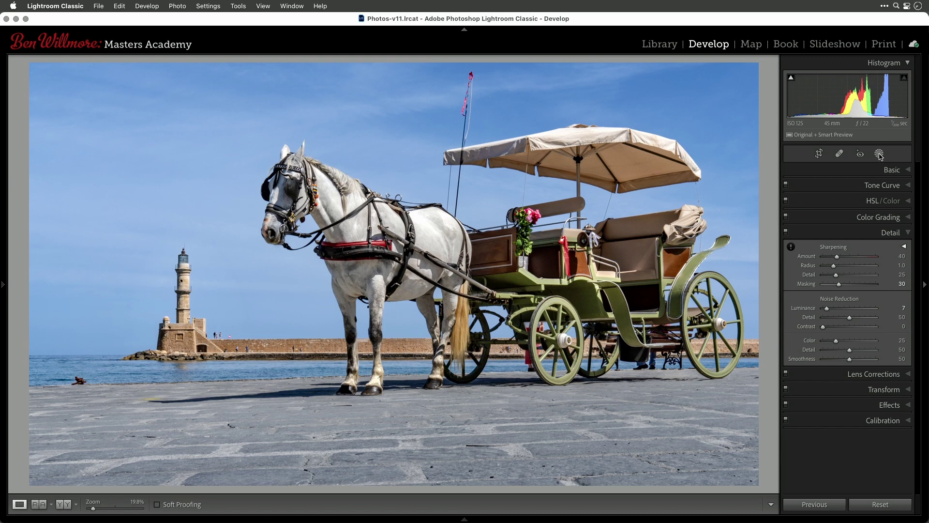
{"action": "left_click", "coordinate": [879, 155]}
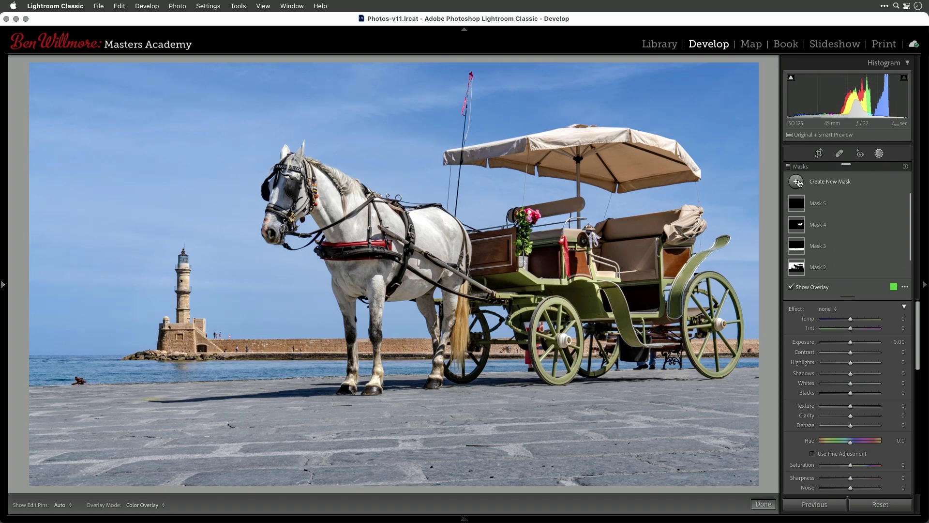
Step: Create a Select Sky mask as Mask 6, then subtract Select Subject from it
{"action": "left_click", "coordinate": [797, 182]}
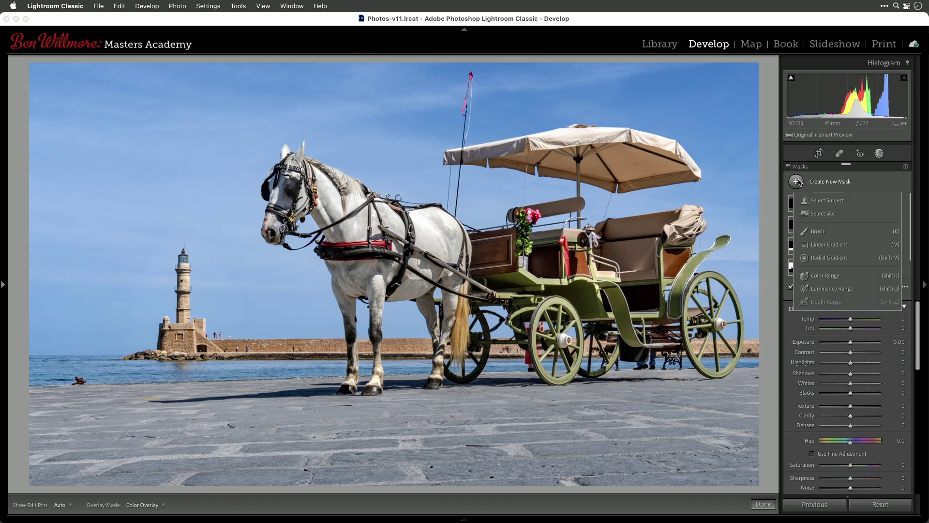
{"action": "left_click", "coordinate": [818, 214]}
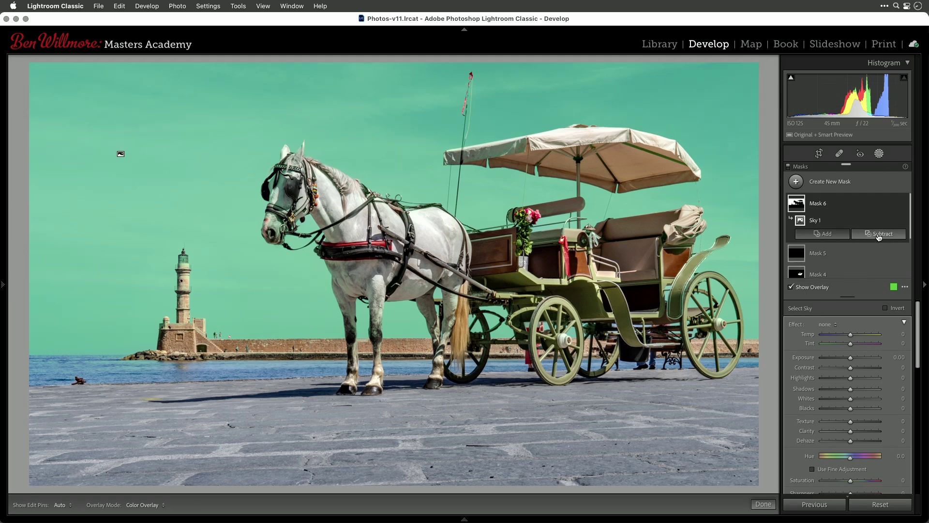
{"action": "left_click", "coordinate": [879, 236]}
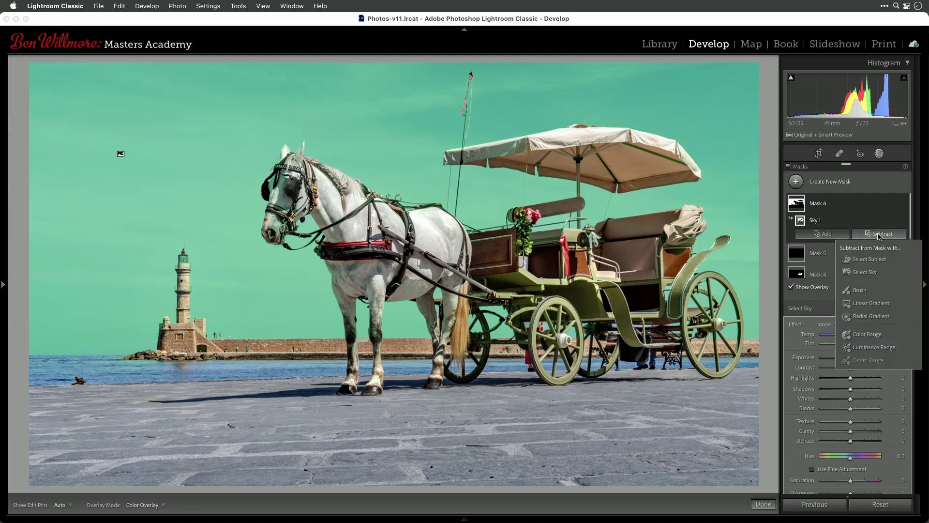
{"action": "left_click", "coordinate": [866, 260]}
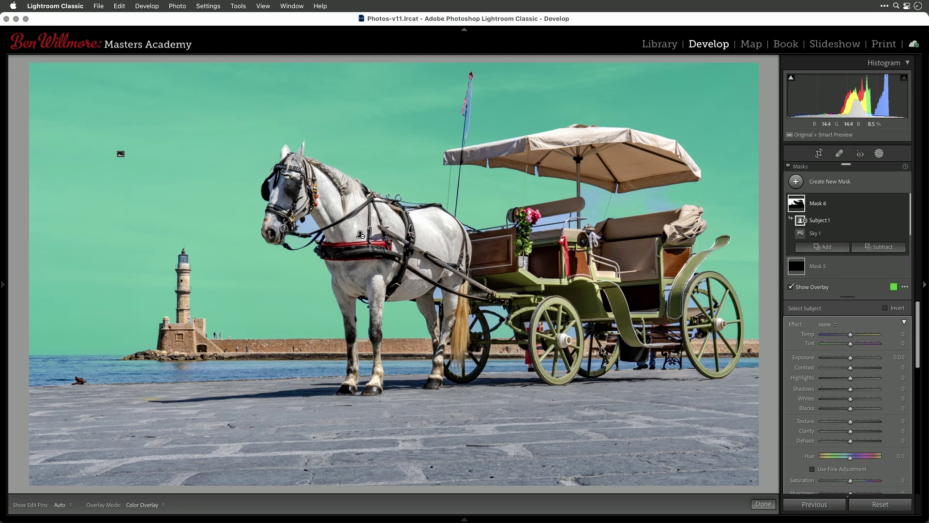
Step: Undo the subject subtraction so Mask 6 holds only Sky 1, and make Mask 6 visible
{"action": "key", "text": "super+z"}
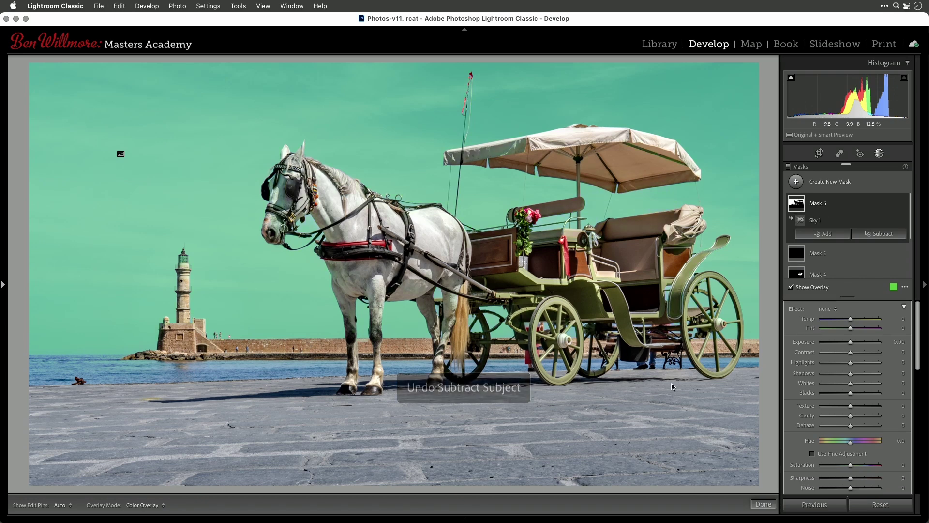
{"action": "left_click", "coordinate": [875, 234]}
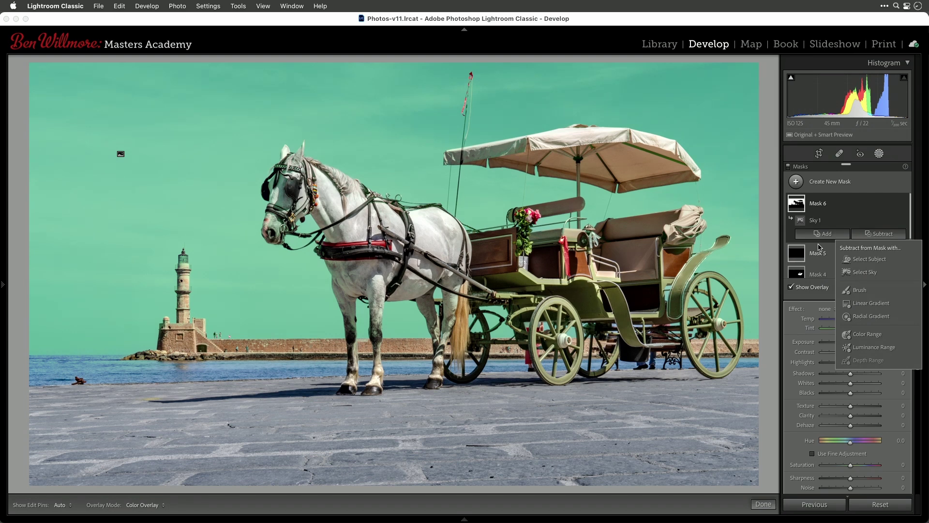
{"action": "left_click", "coordinate": [877, 183]}
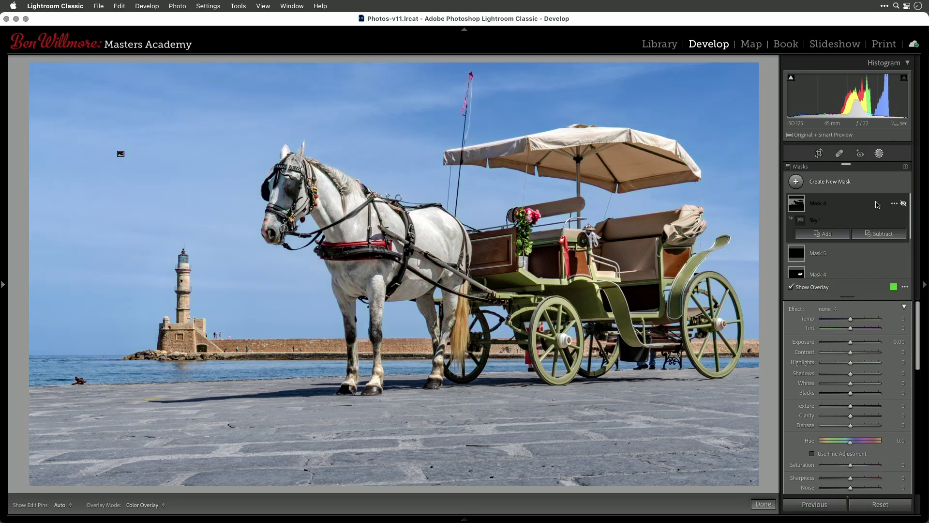
{"action": "left_click", "coordinate": [904, 203]}
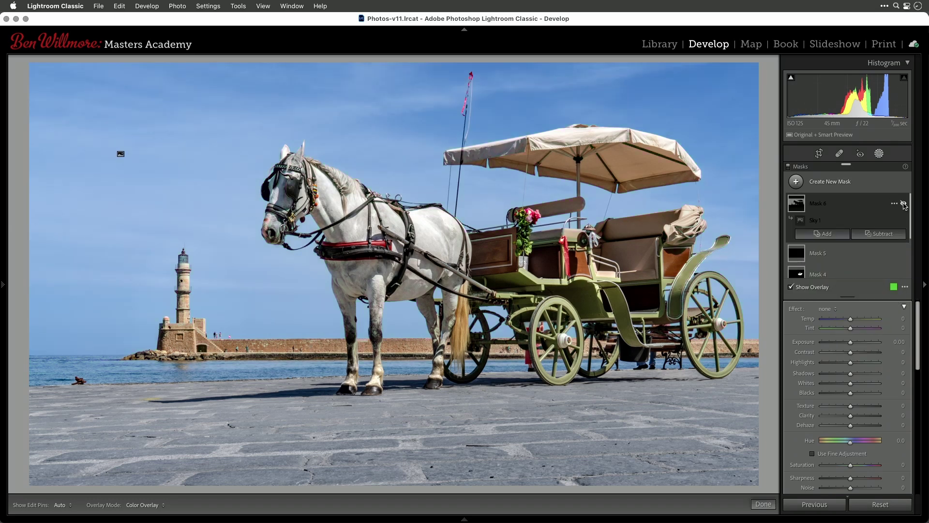
Step: Select Mask 6, bring its Noise slider (at 2) into view, and hide the mask overlay
{"action": "left_click", "coordinate": [818, 205]}
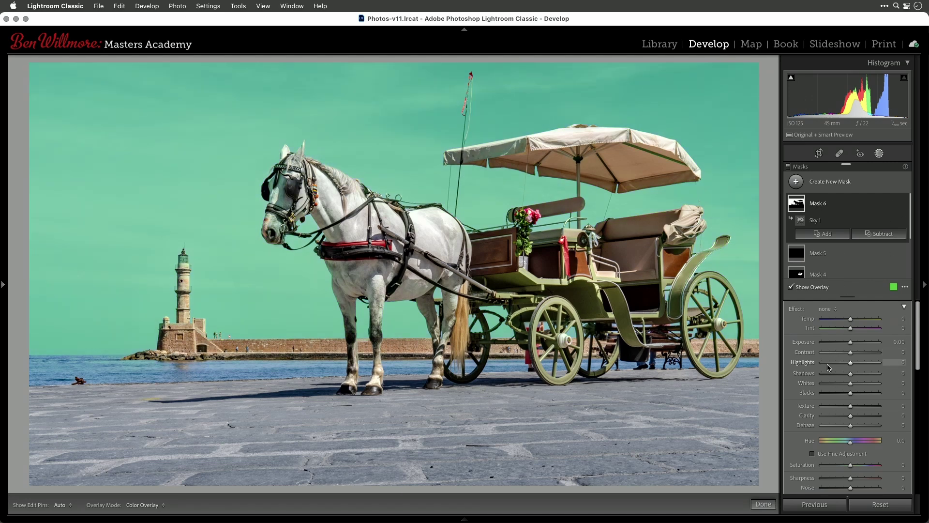
{"action": "scroll", "coordinate": [829, 367], "scroll_direction": "down", "scroll_amount": 5}
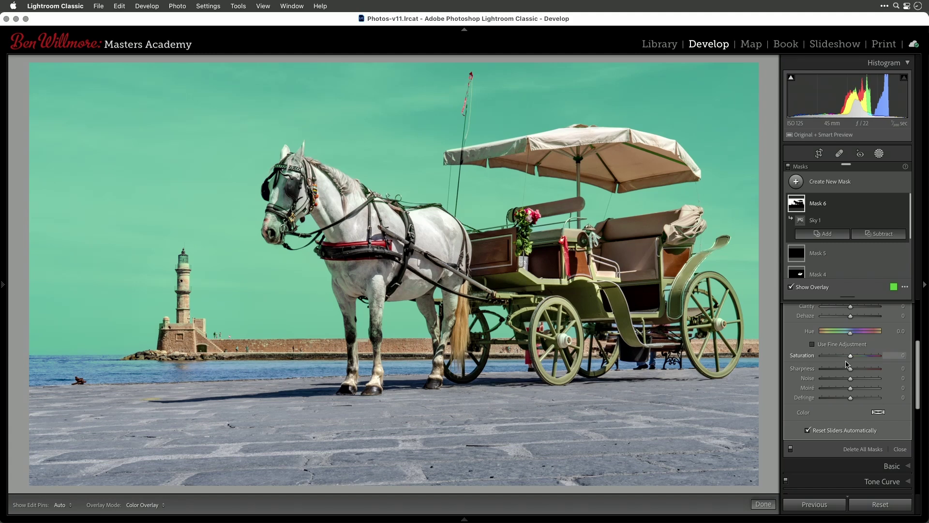
{"action": "key", "text": "o"}
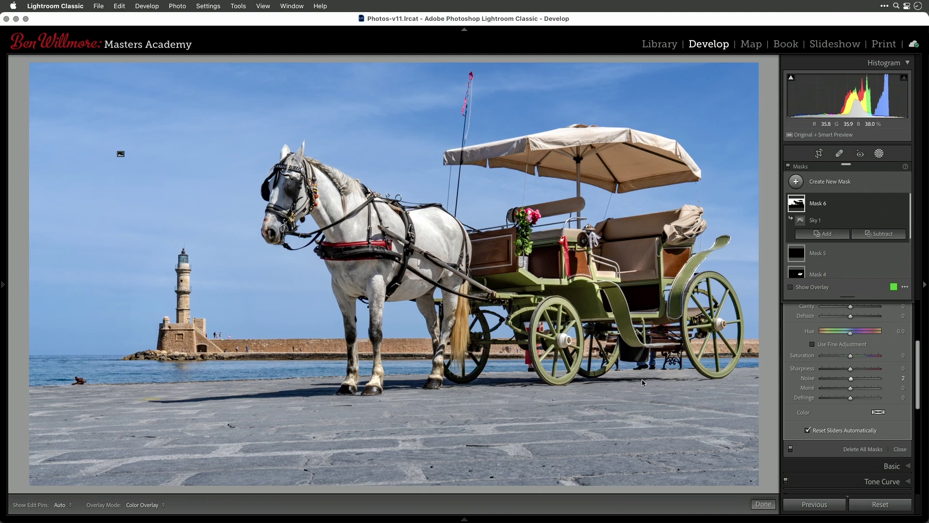
Step: Zoom to 1:1 on the sky above the harness and set Mask 6's Noise to 45
{"action": "left_click", "coordinate": [405, 170]}
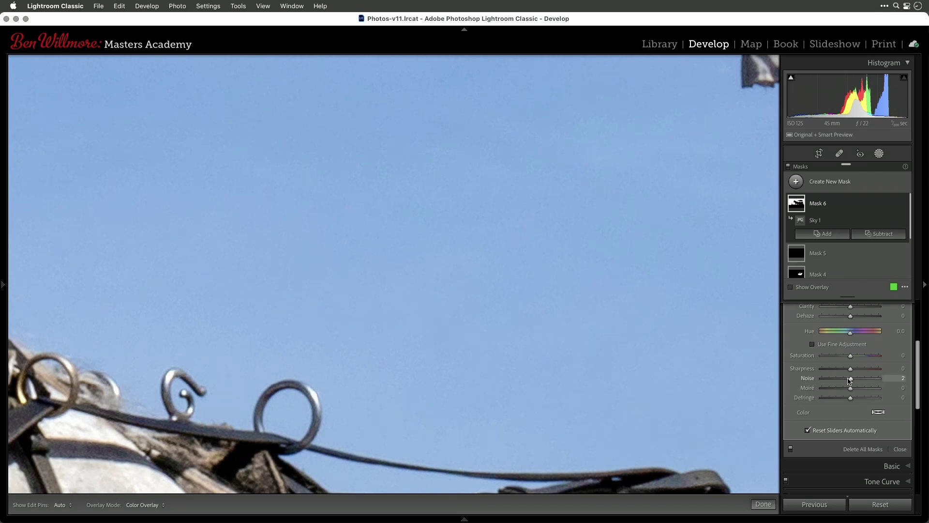
{"action": "left_click_drag", "start_coordinate": [851, 382], "coordinate": [870, 381]}
{"action": "left_click_drag", "start_coordinate": [871, 382], "coordinate": [864, 382]}
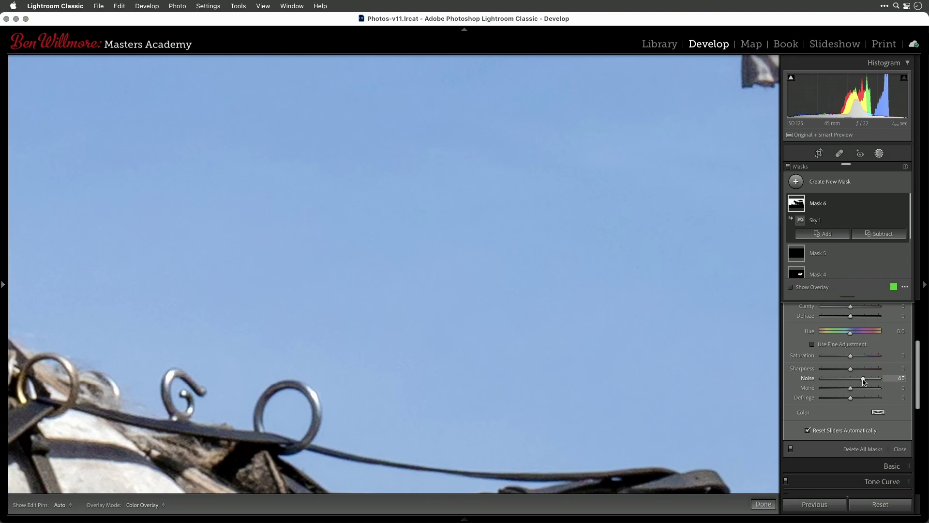